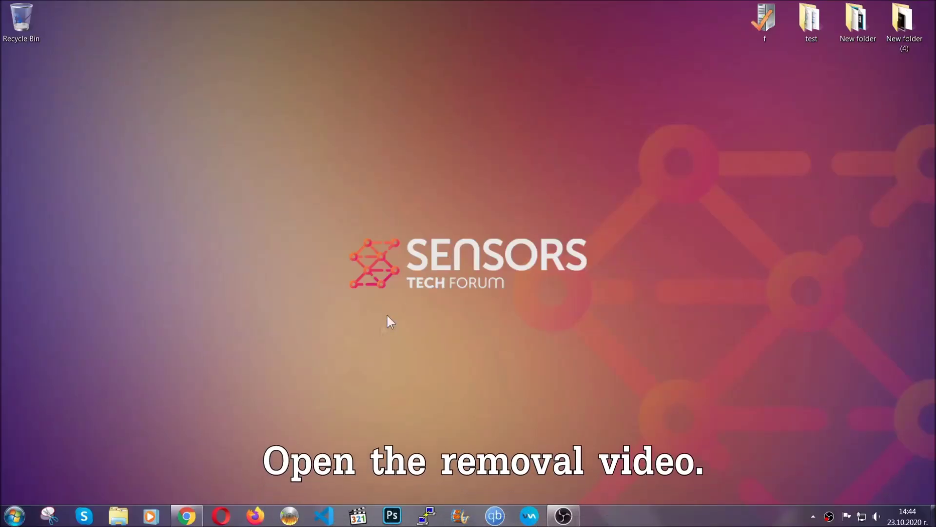
Download SpyHunter-Installer.exe through the video's description link and launch it.
left_click(186, 518)
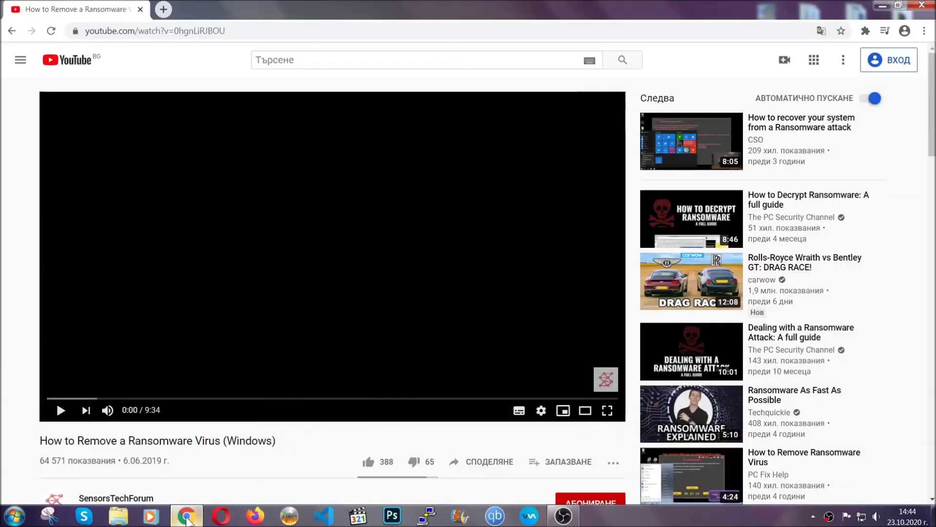
scroll(171, 395, "down", 3)
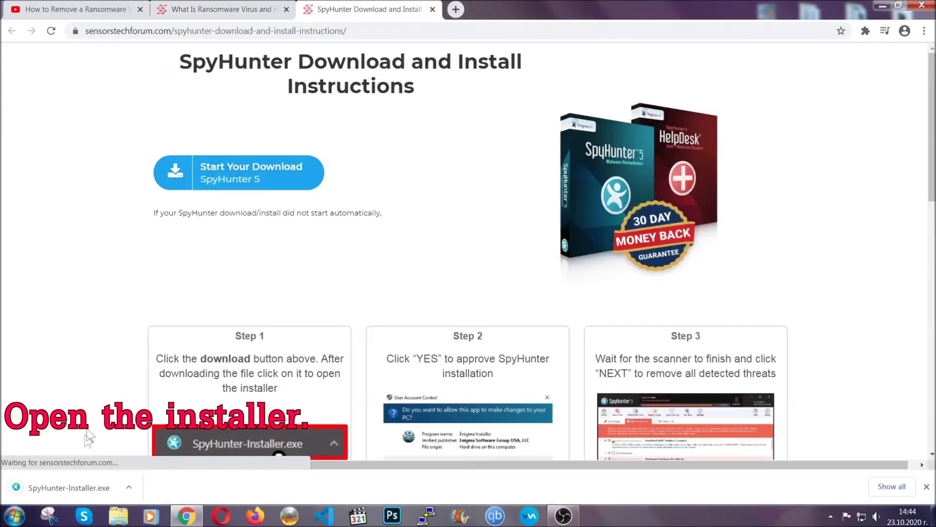
left_click(70, 488)
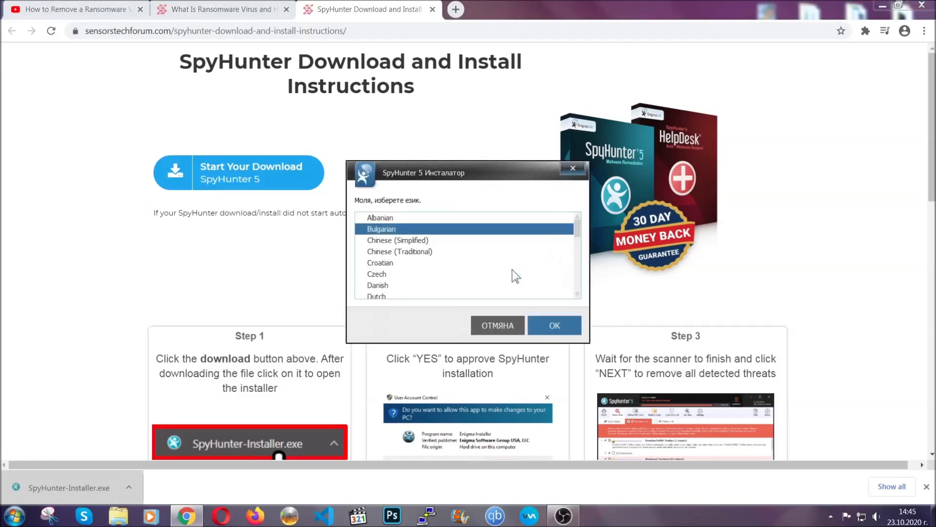
Install SpyHunter 5 in English with the EULA accepted, then finish setup to start the scan.
scroll(482, 271, "down", 4)
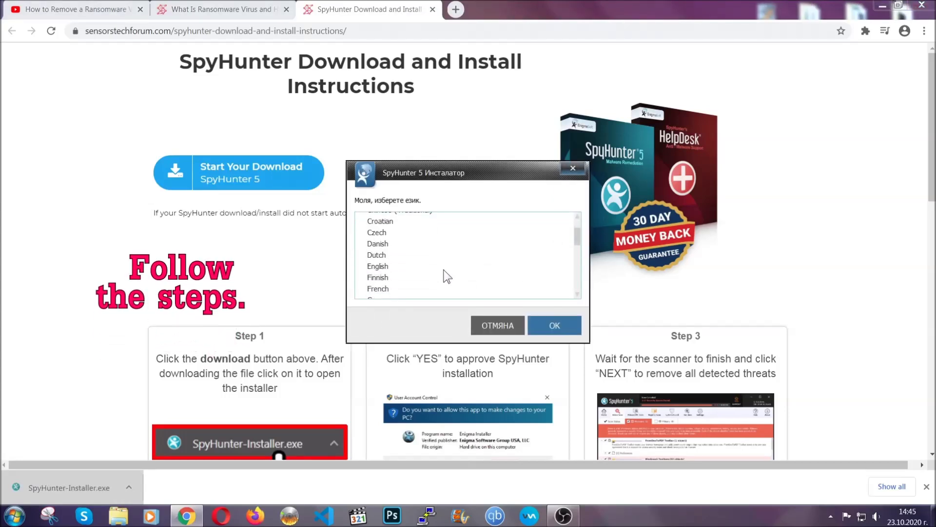
left_click(439, 266)
left_click(543, 324)
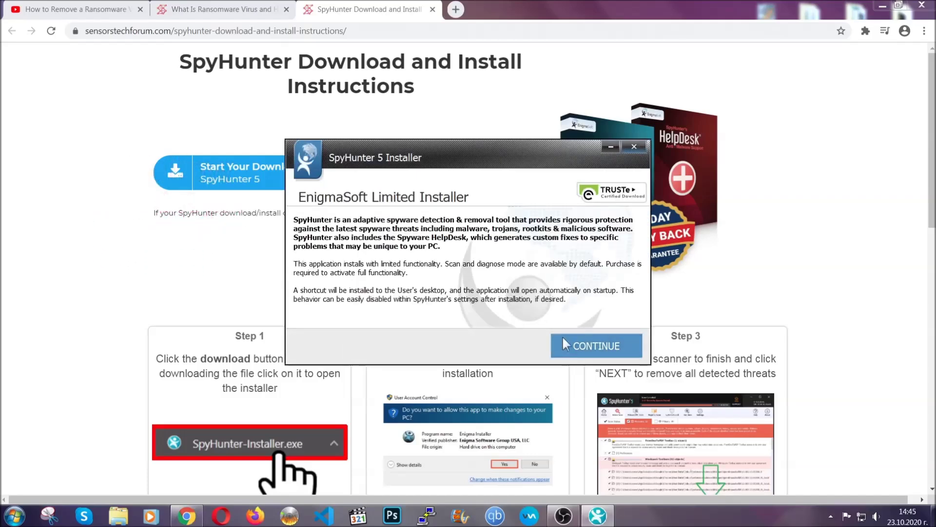
left_click(563, 335)
left_click(536, 316)
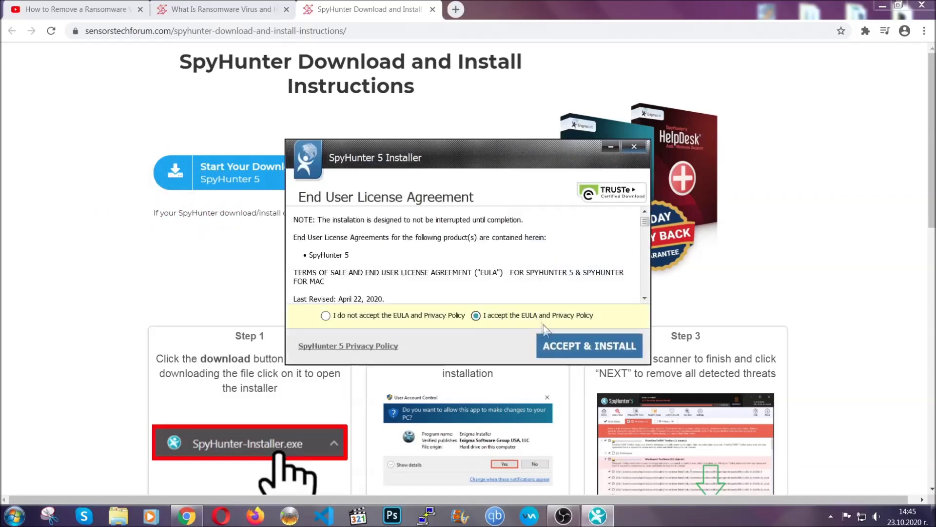
left_click(558, 342)
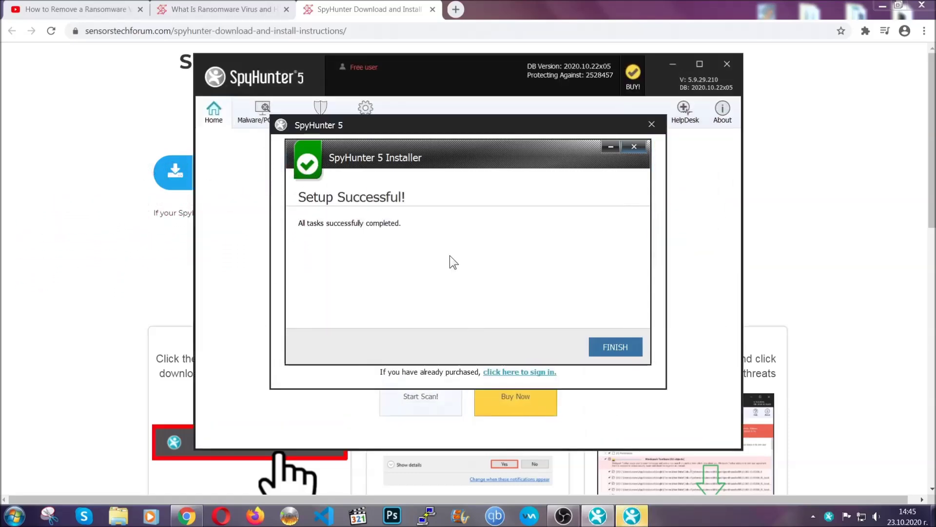
left_click(598, 348)
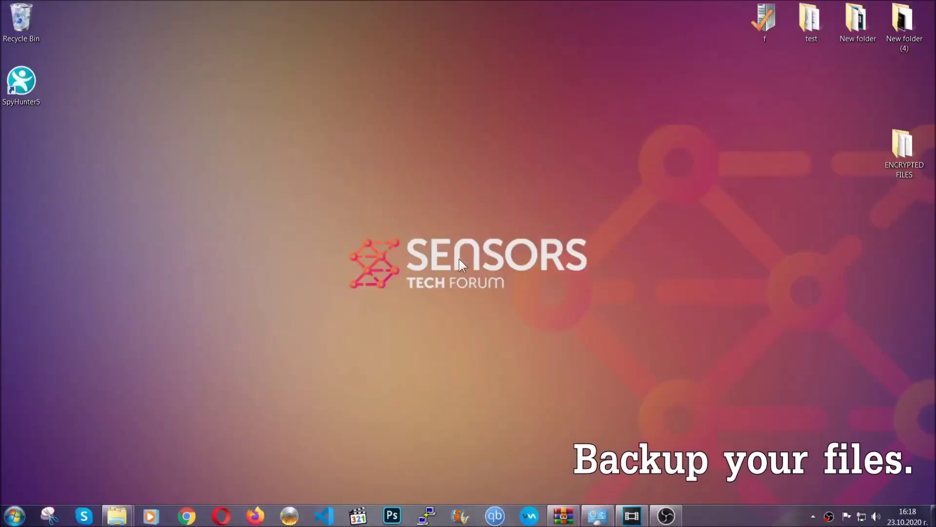
Copy all six .efji files from the ENCRYPTED FILES folder.
double_click(902, 147)
left_click_drag(351, 243, 734, 181)
right_click(734, 180)
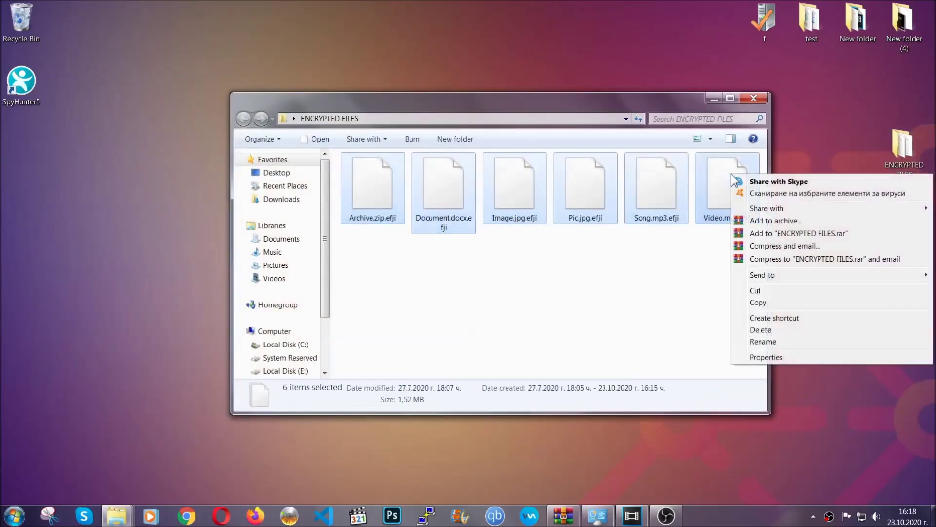
left_click(759, 303)
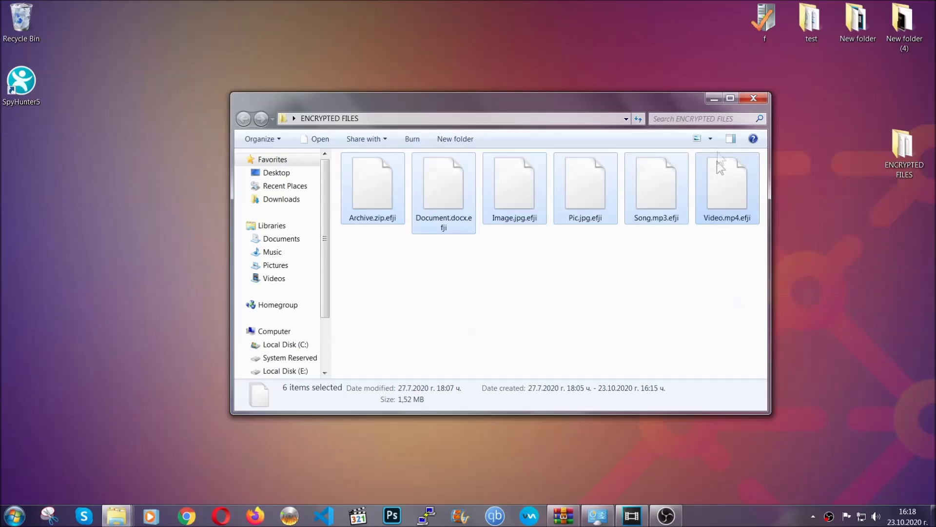
left_click(715, 98)
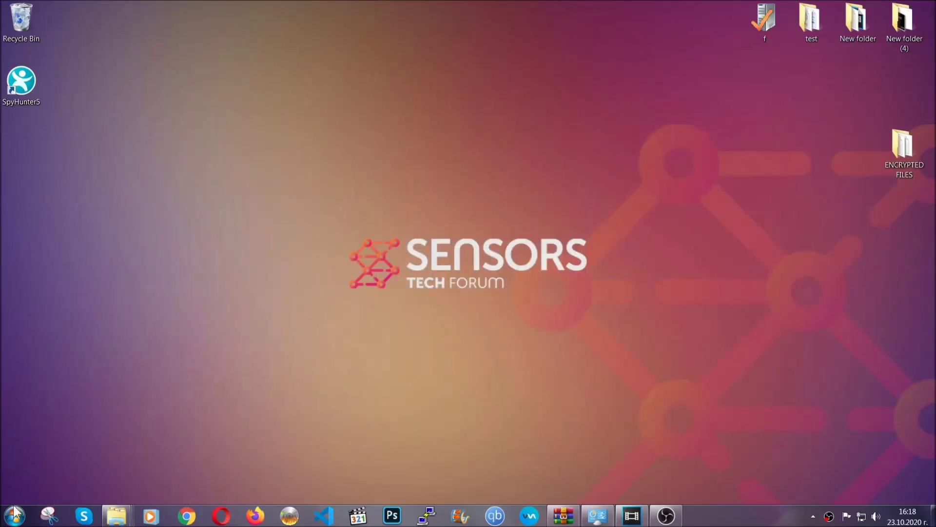
Paste the copied files onto FLASH DRIVE (H:) and close the drive window.
left_click(15, 514)
left_click(178, 365)
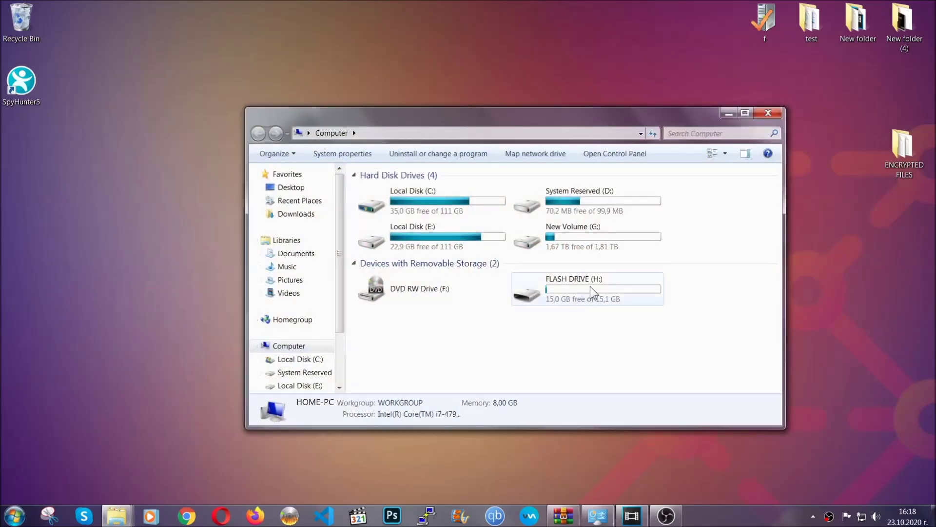
double_click(590, 286)
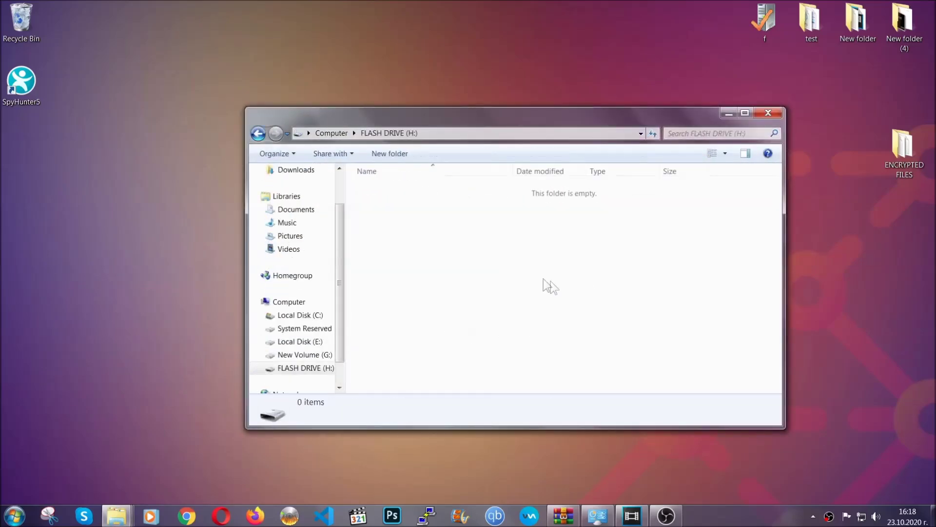
right_click(404, 217)
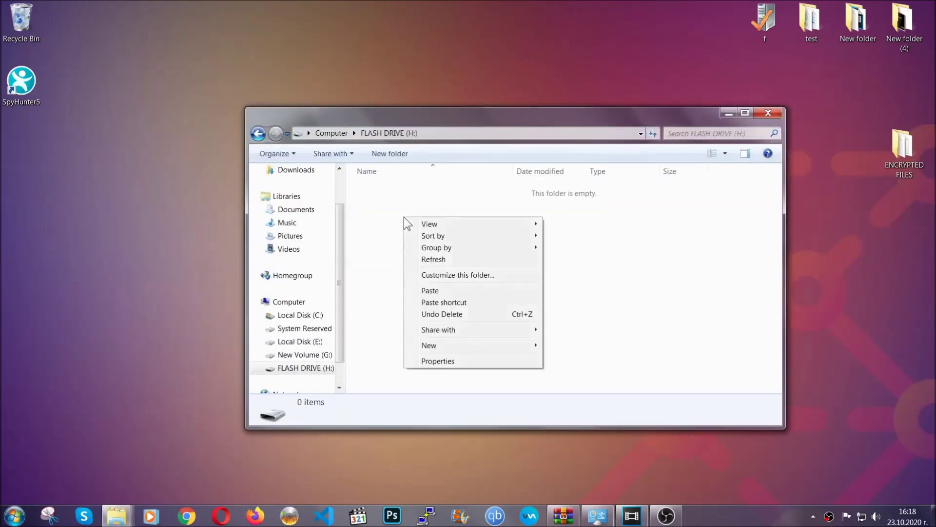
left_click(427, 290)
left_click(426, 291)
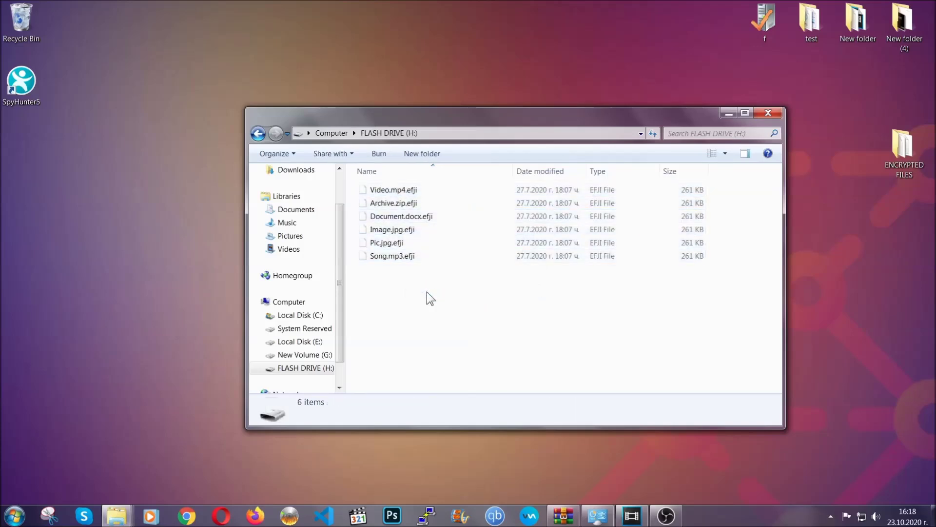
left_click(768, 114)
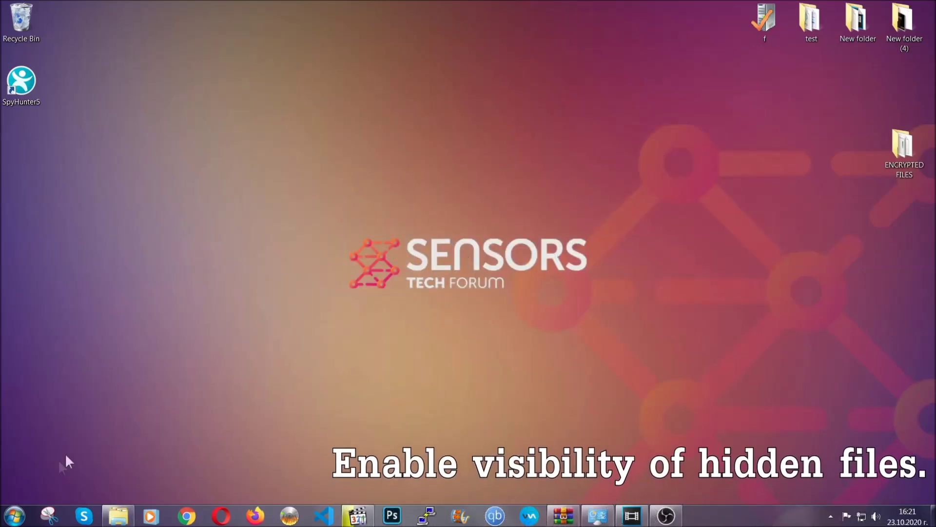
Find 'show hidden files and folders' and set Folder Options to show hidden files, folders, and drives.
left_click(15, 515)
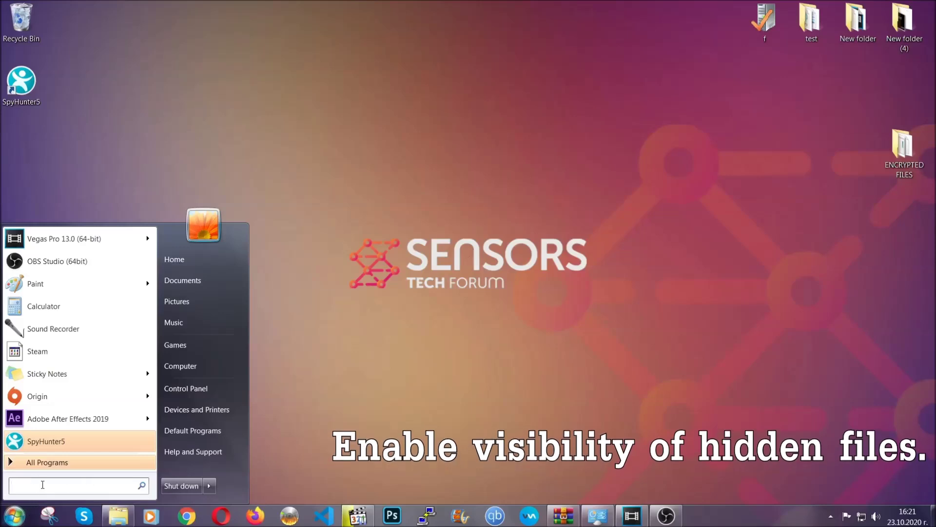
left_click(40, 485)
type("showh")
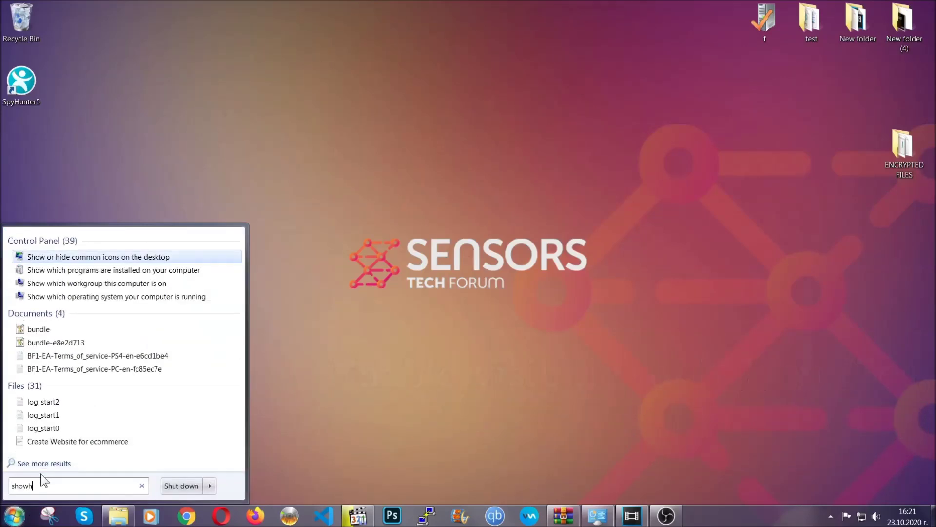
key("BackSpace")
type("hidden f")
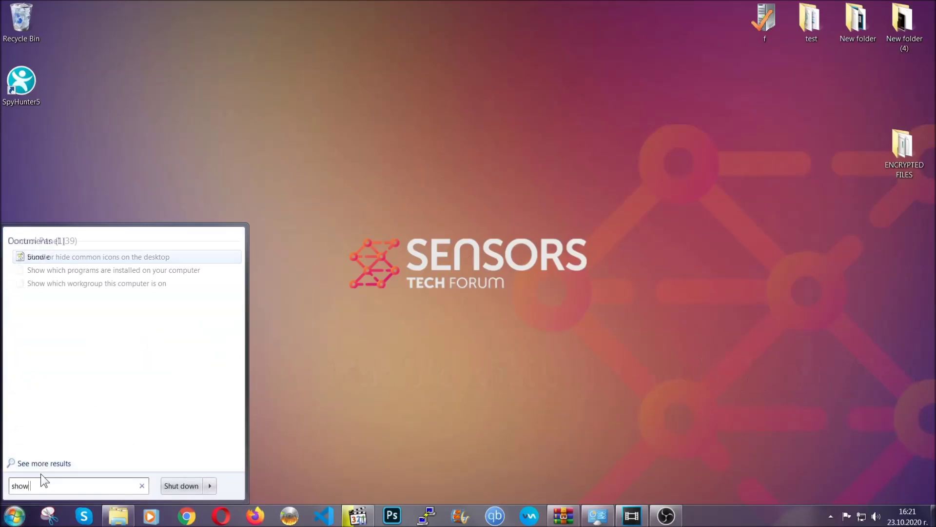
type("iles and folders")
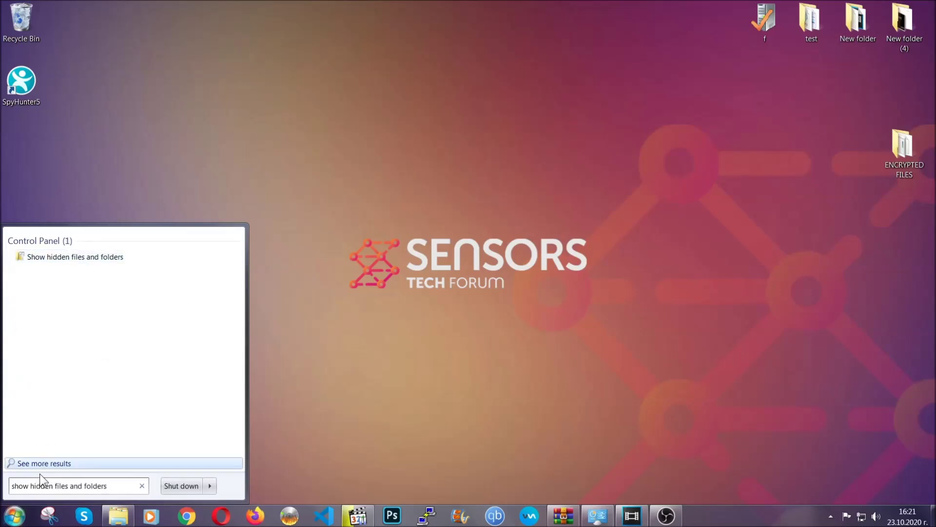
left_click(111, 260)
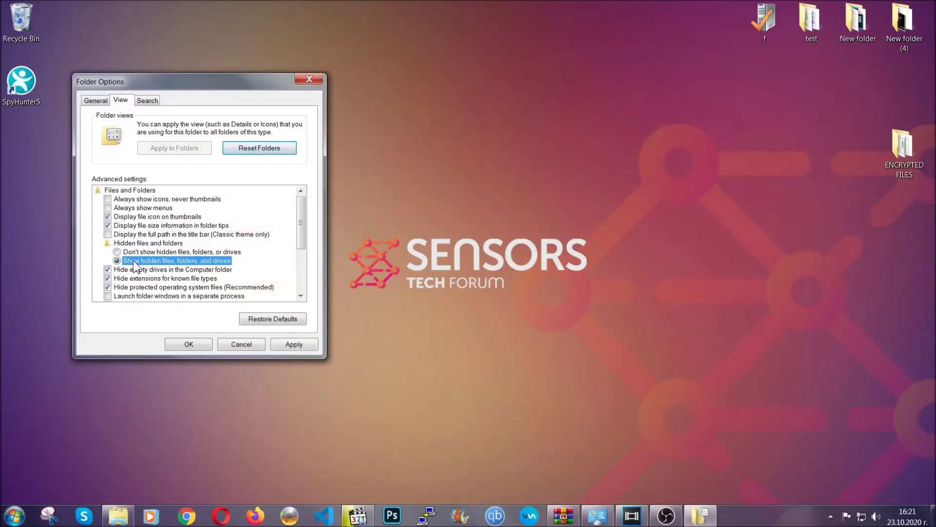
left_click(291, 347)
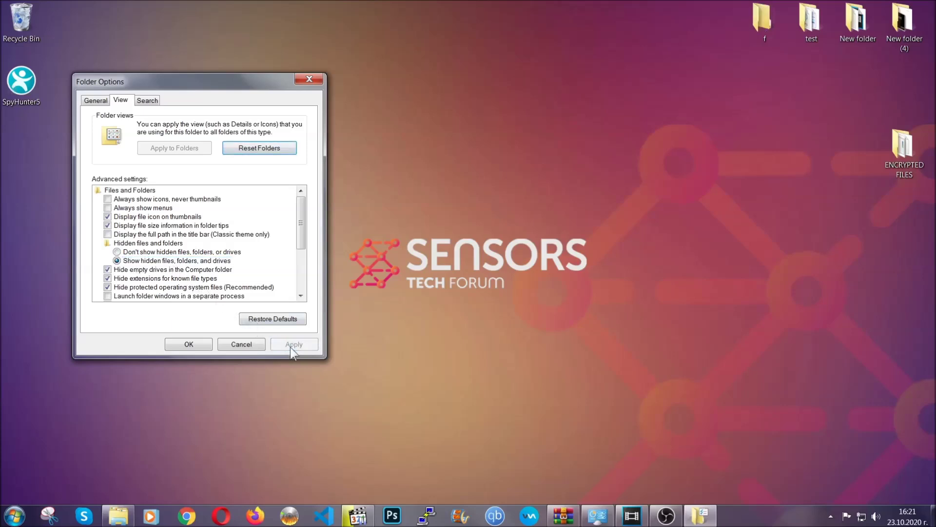
left_click(184, 345)
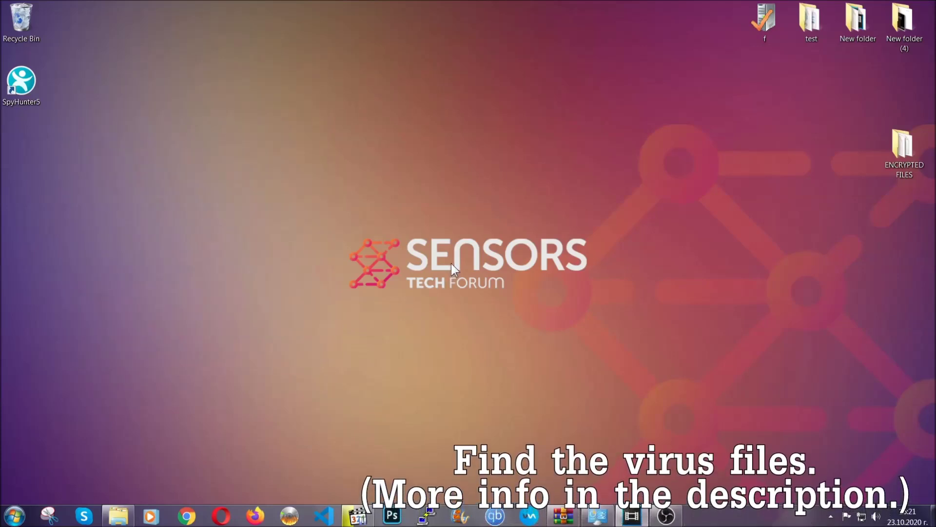
left_click(14, 515)
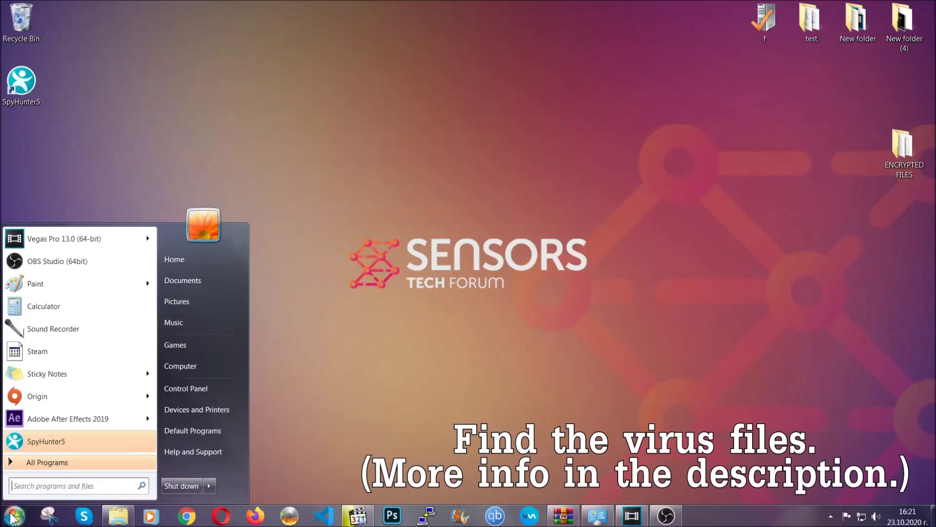
Search the whole computer for 'fileextension:exe Example Vir'.
left_click(194, 365)
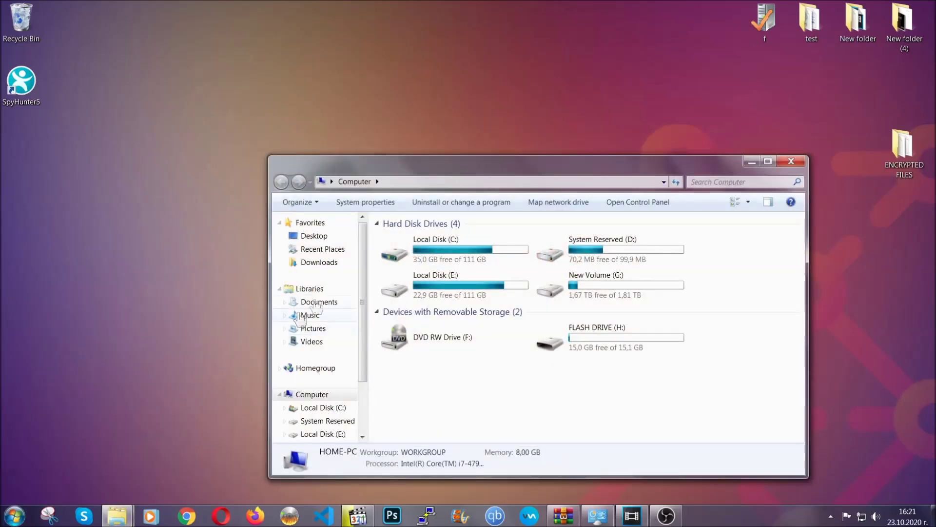
left_click_drag(509, 171, 449, 130)
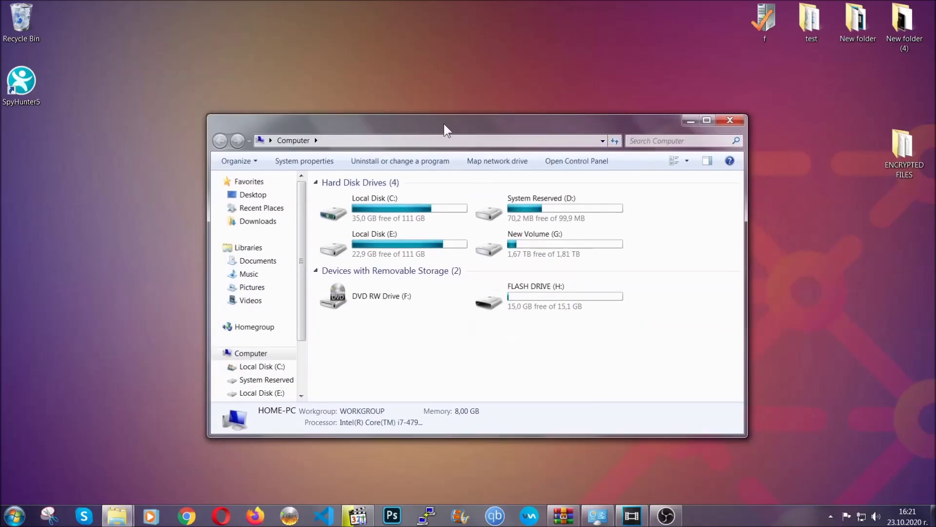
left_click(636, 141)
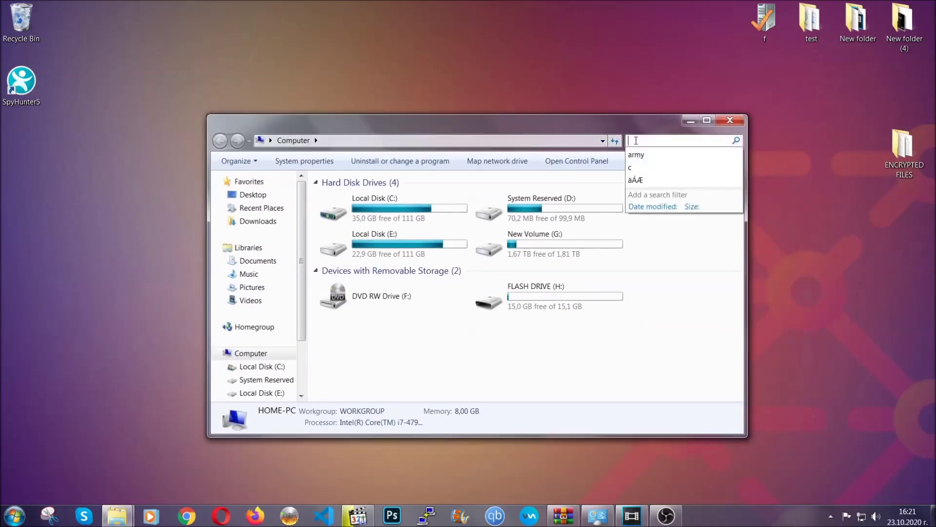
type("file")
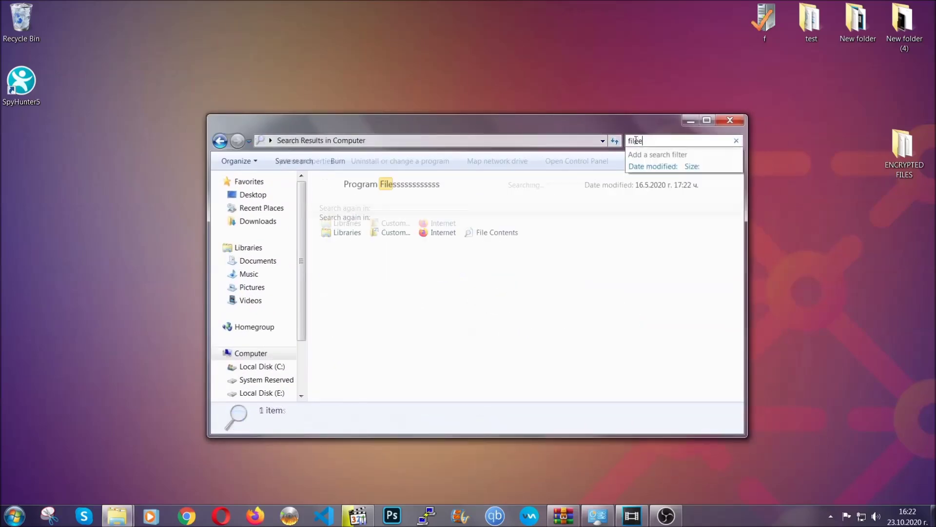
type("extension:exe ")
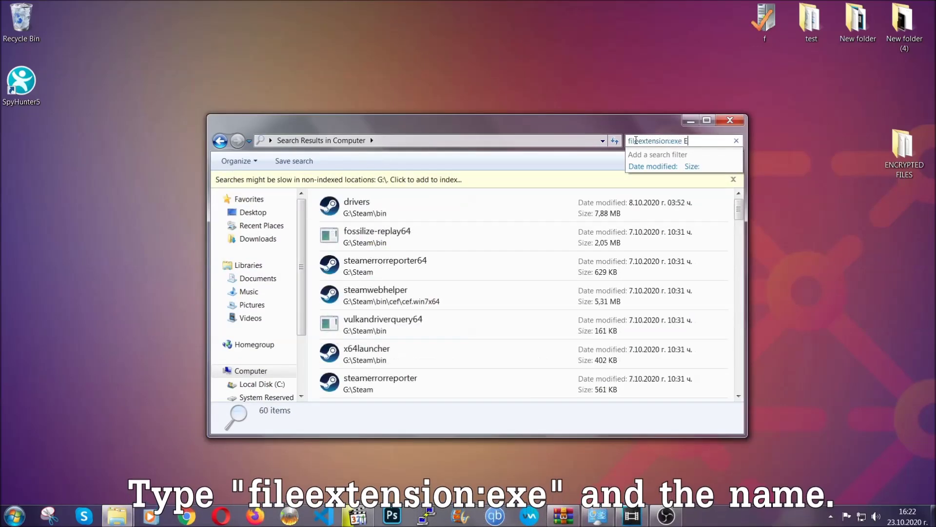
type("Example Virus Name")
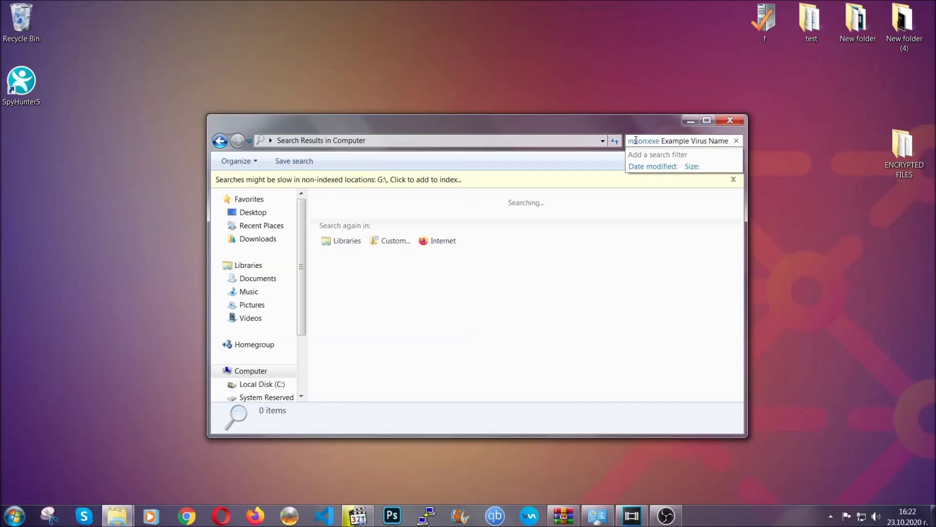
key("Return")
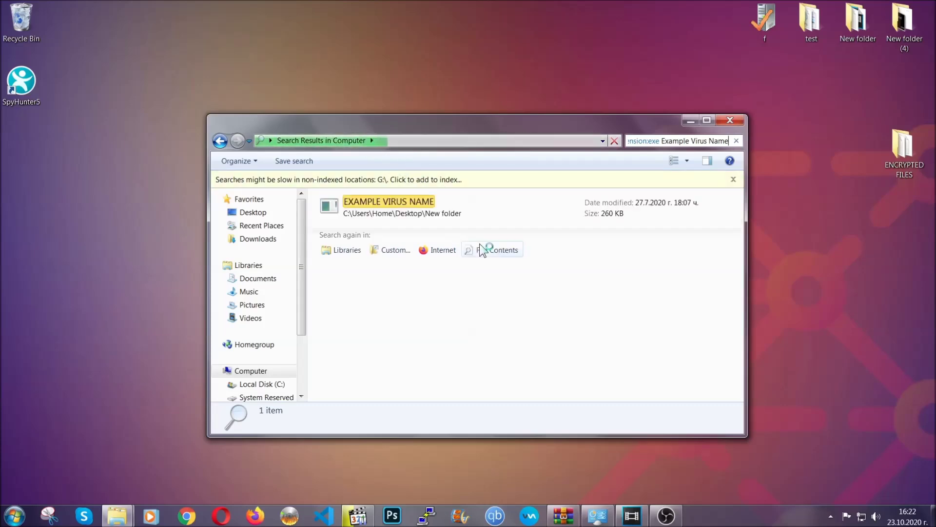
Delete the EXAMPLE VIRUS NAME result to the Recycle Bin and close the search window.
left_click(410, 200)
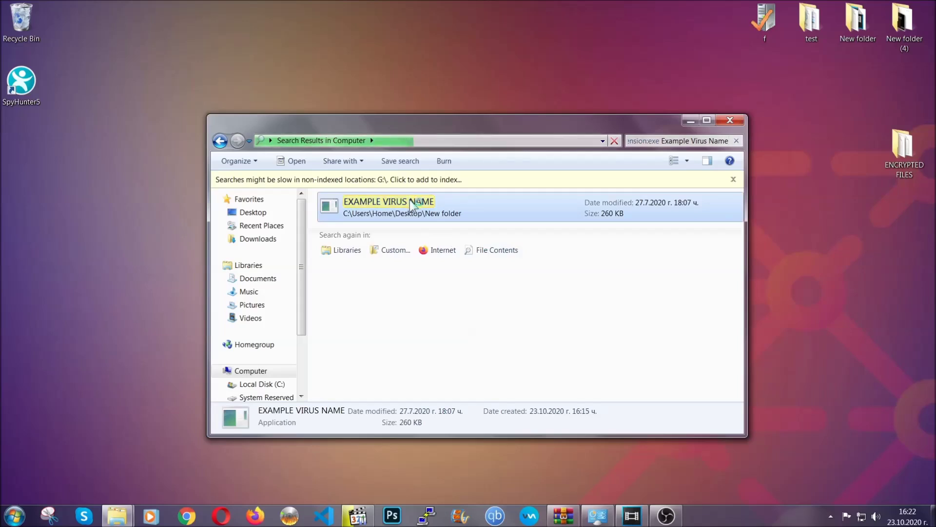
right_click(410, 200)
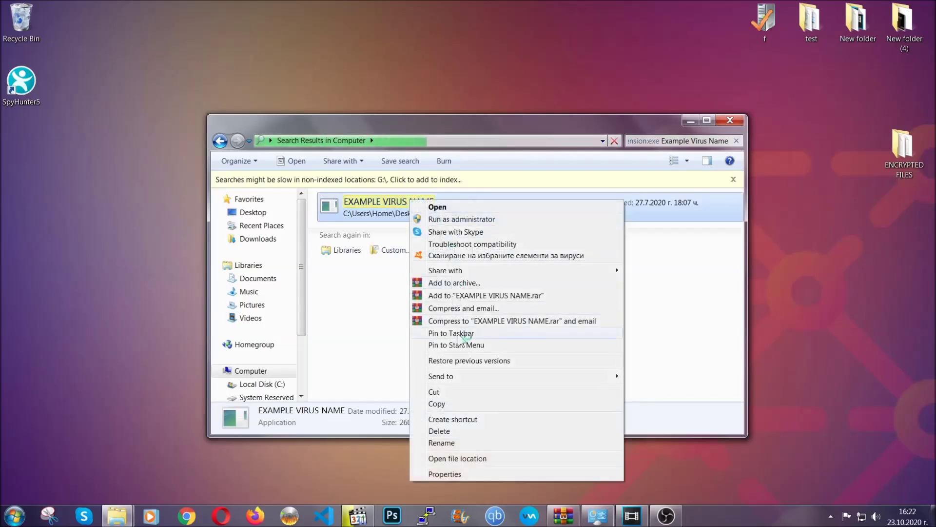
left_click(452, 431)
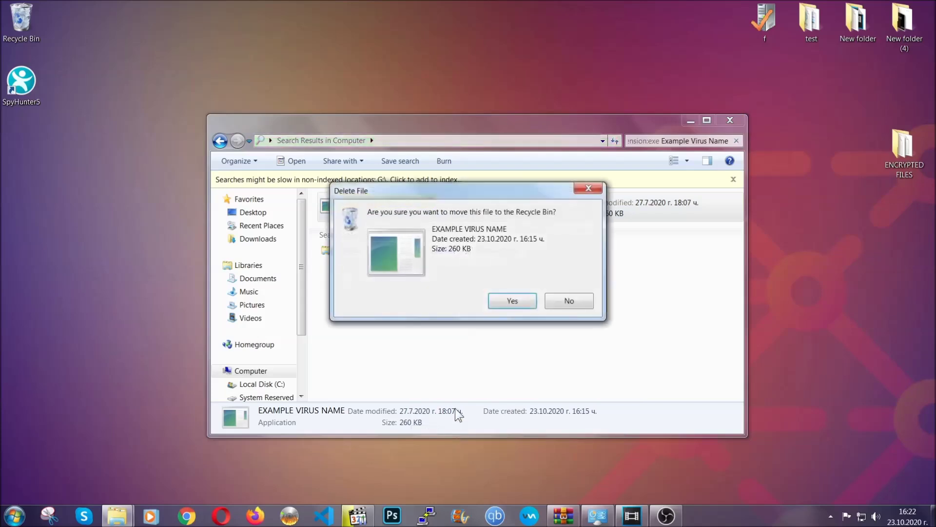
left_click(513, 302)
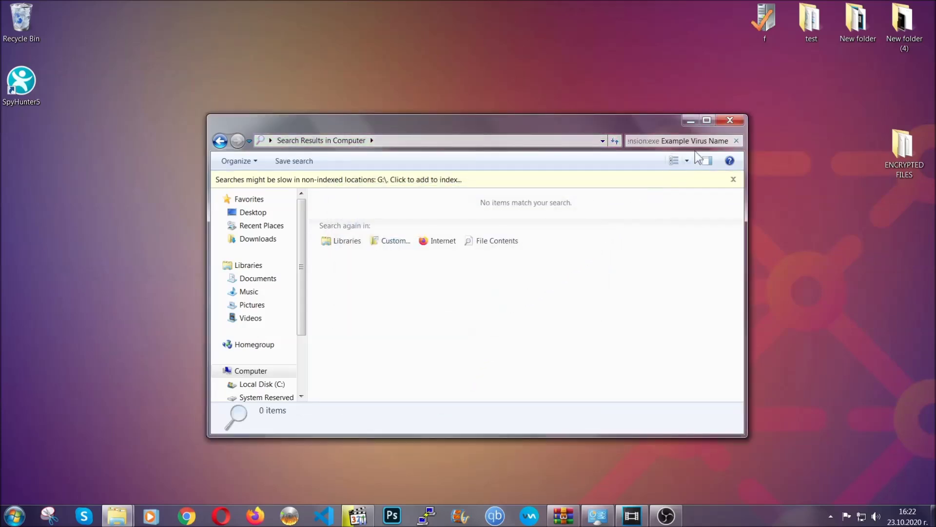
left_click(730, 120)
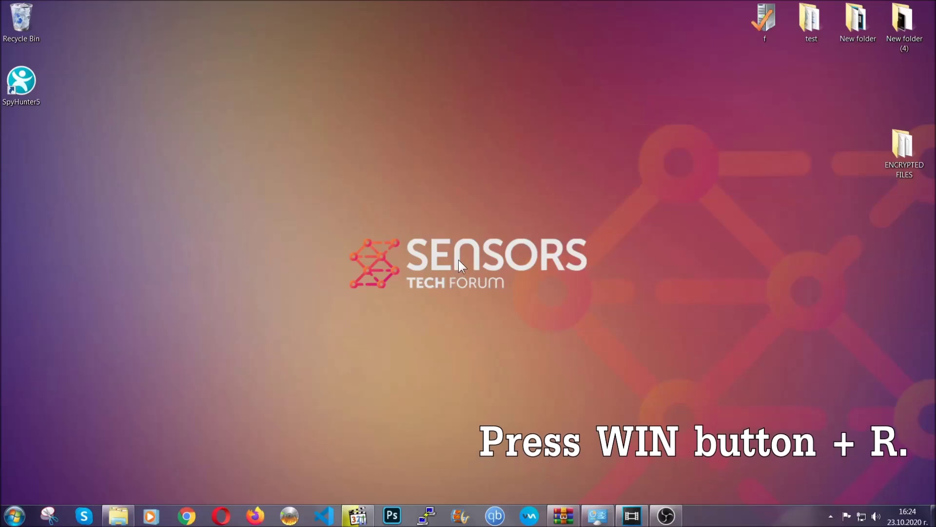
Launch REGEDIT from the Win+R Run dialog, replacing the old cmd entry.
key("super+r")
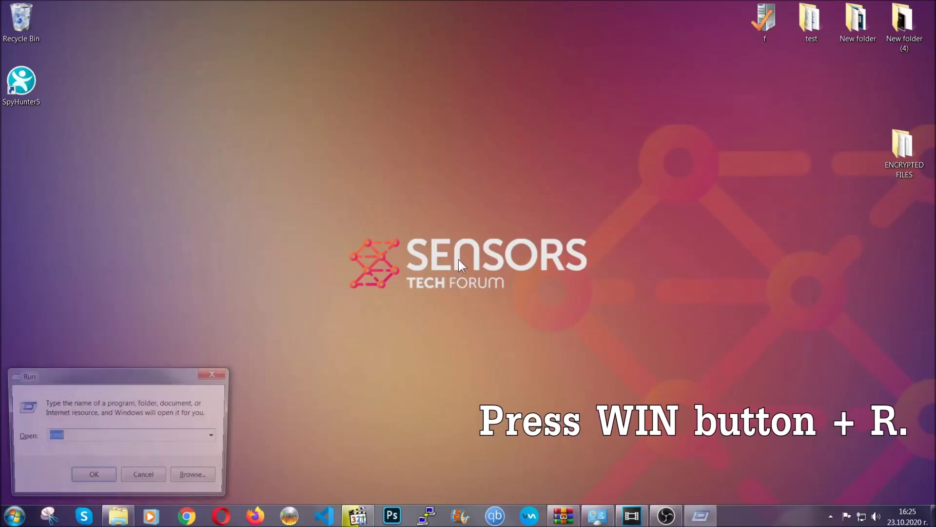
left_click(89, 442)
double_click(90, 443)
type("REG")
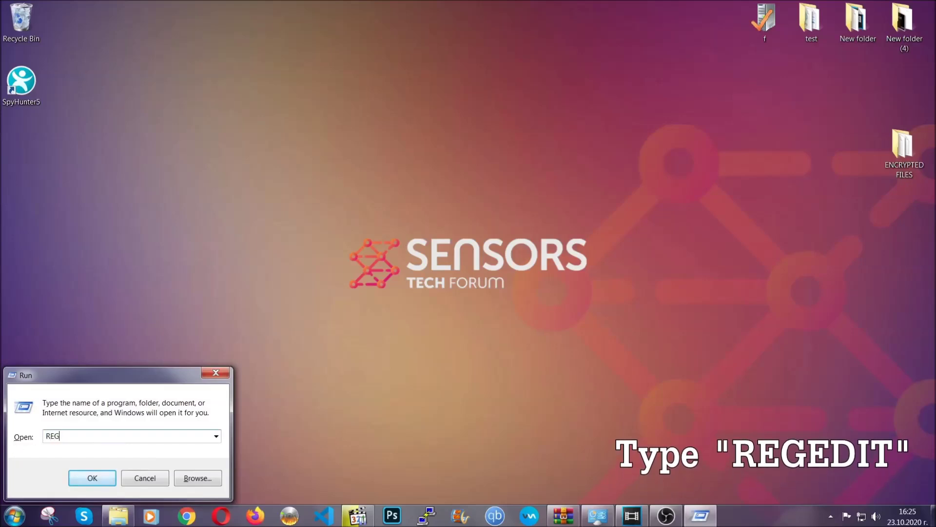
type("EDIT")
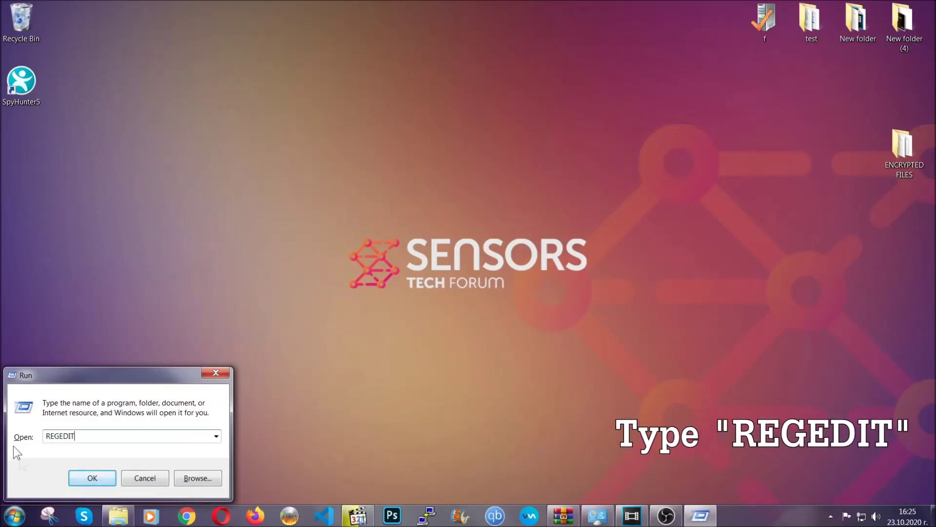
left_click(81, 476)
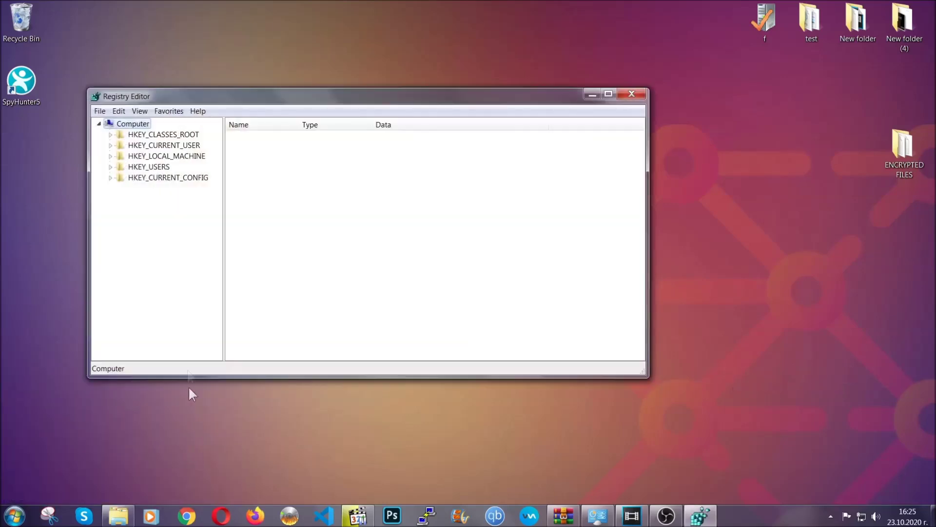
Export the whole registry, range All, to the Desktop as BACKUP.reg.
left_click(100, 111)
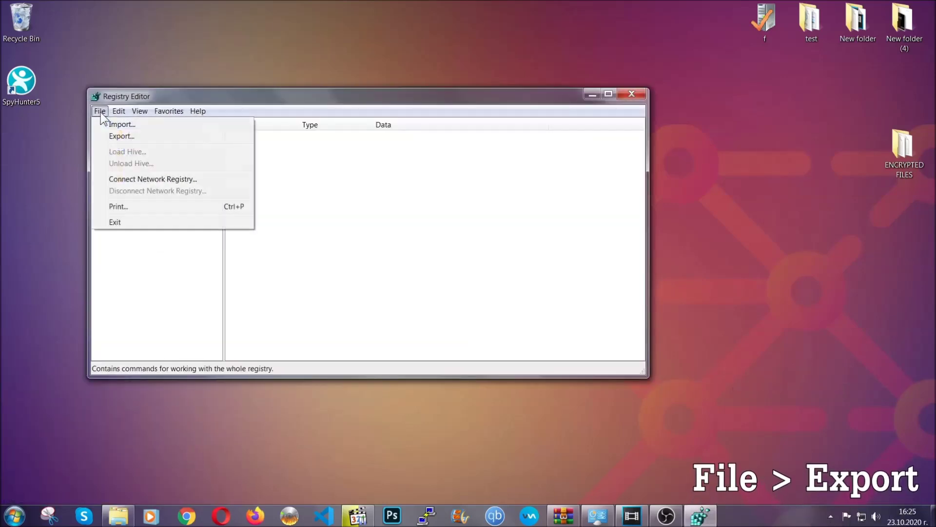
left_click(122, 135)
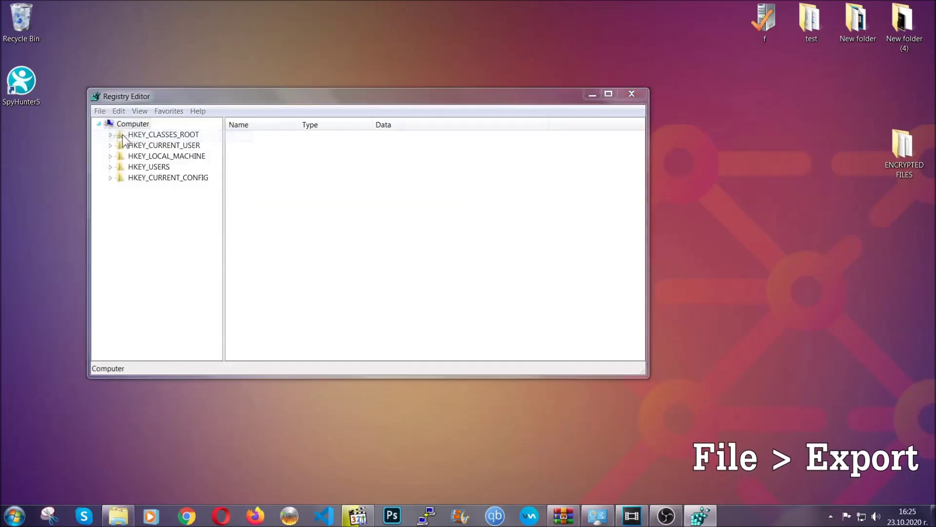
left_click(123, 207)
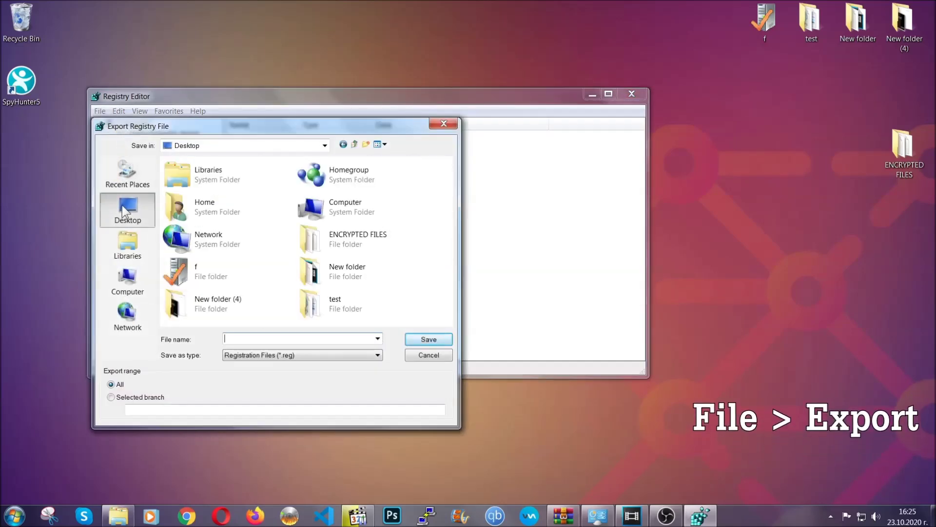
left_click(110, 385)
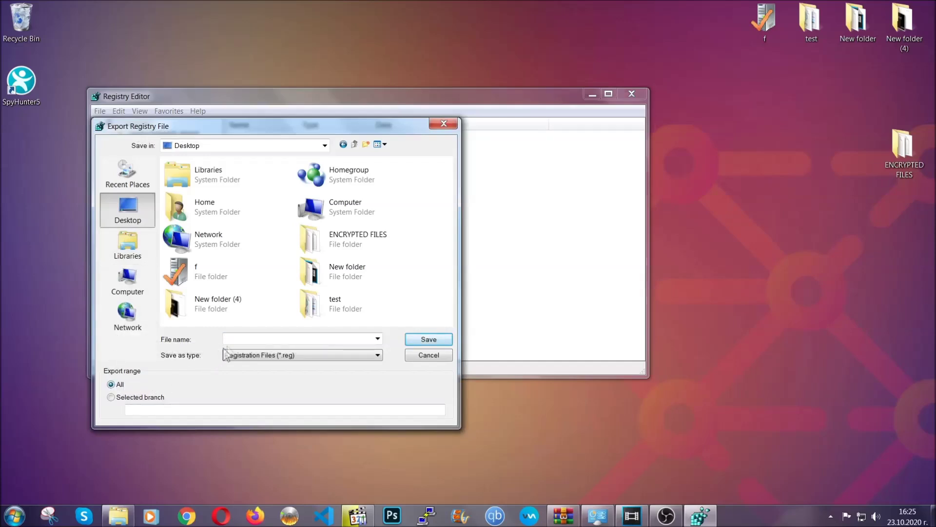
left_click(238, 338)
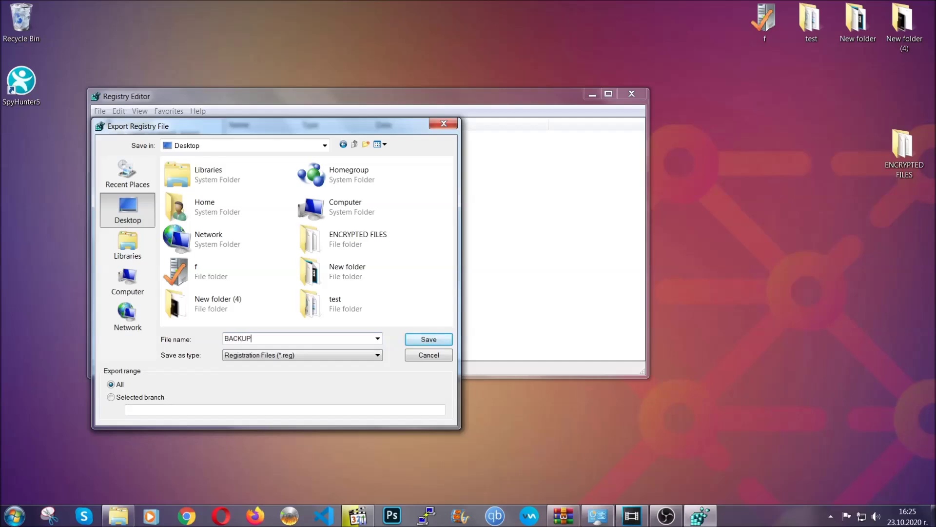
left_click(423, 340)
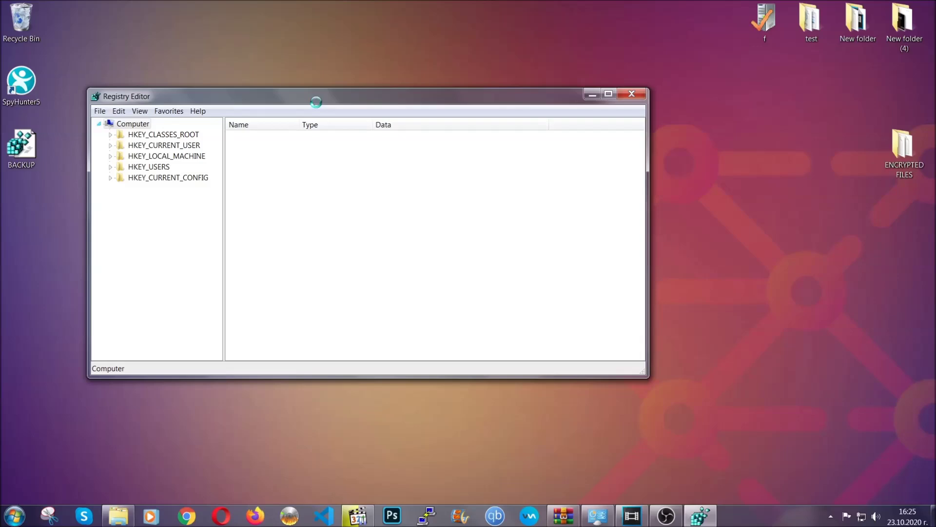
left_click_drag(316, 102, 408, 131)
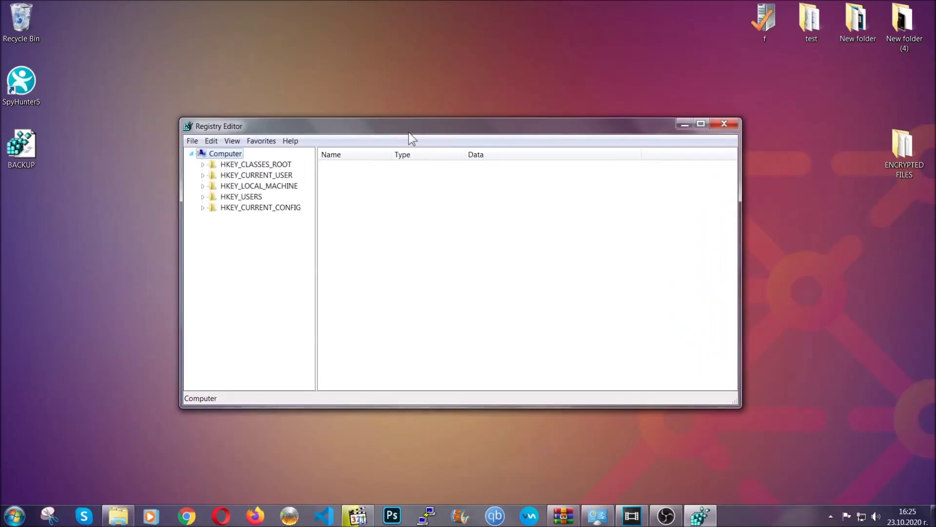
left_click(192, 141)
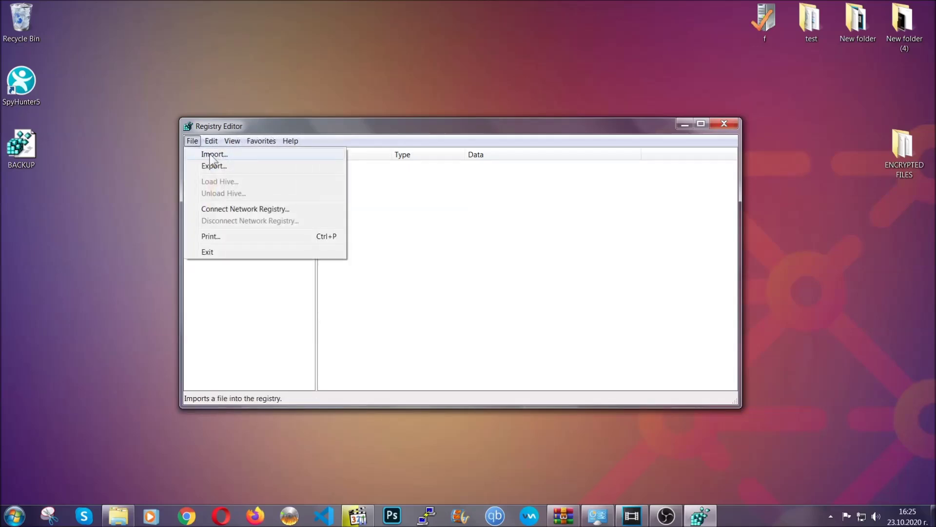
left_click(194, 143)
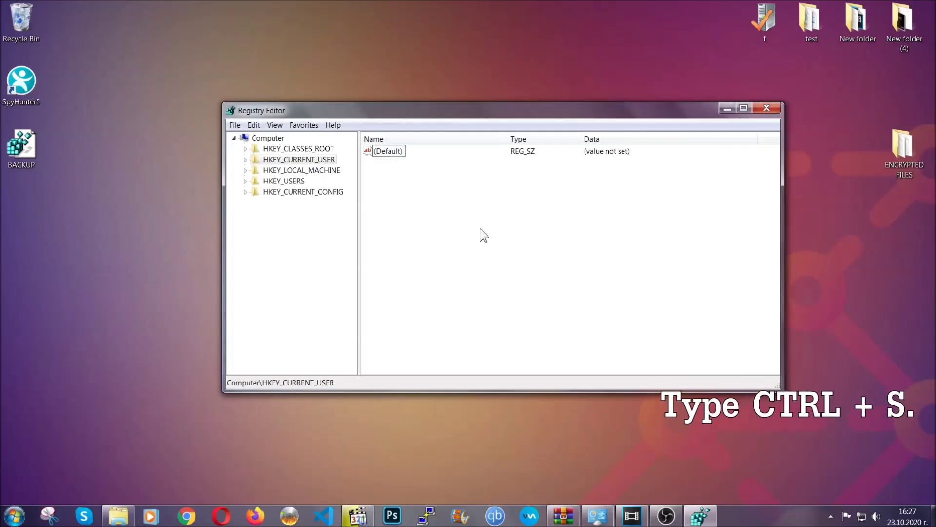
Find RunOnce, then open the neighbouring CurrentVersion\Run key listing THE VIRUS value.
key("ctrl+f")
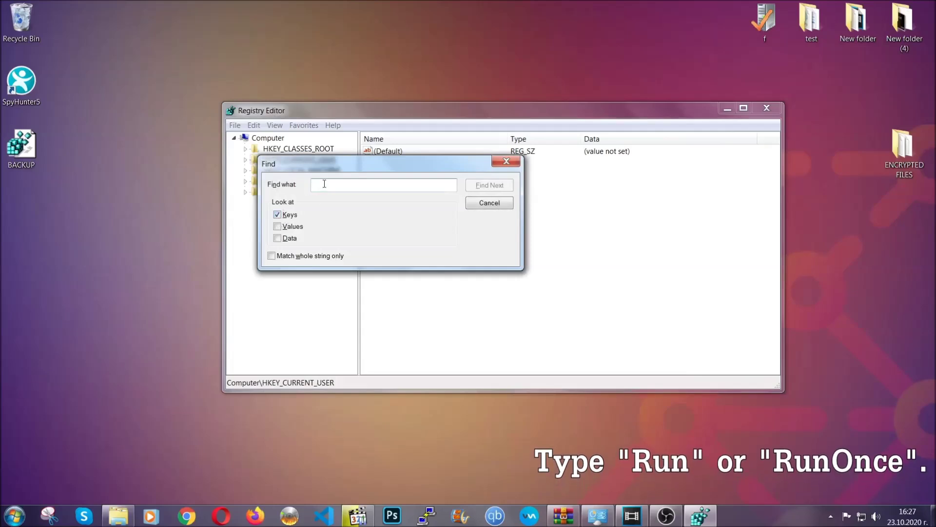
type("RunO")
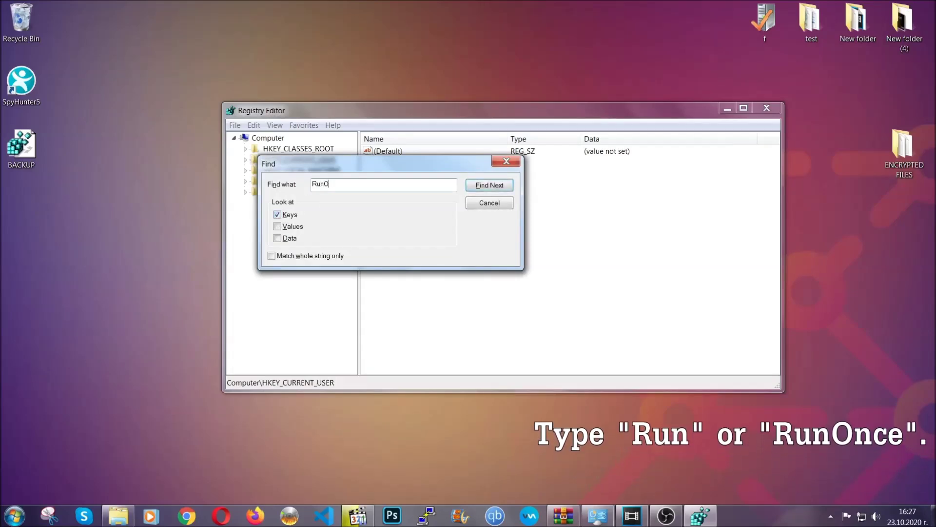
type("nce")
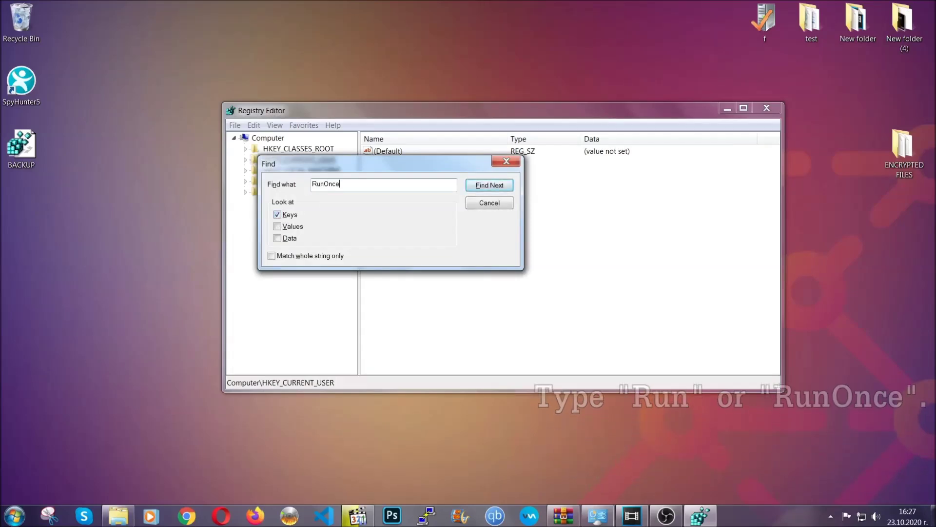
left_click(489, 186)
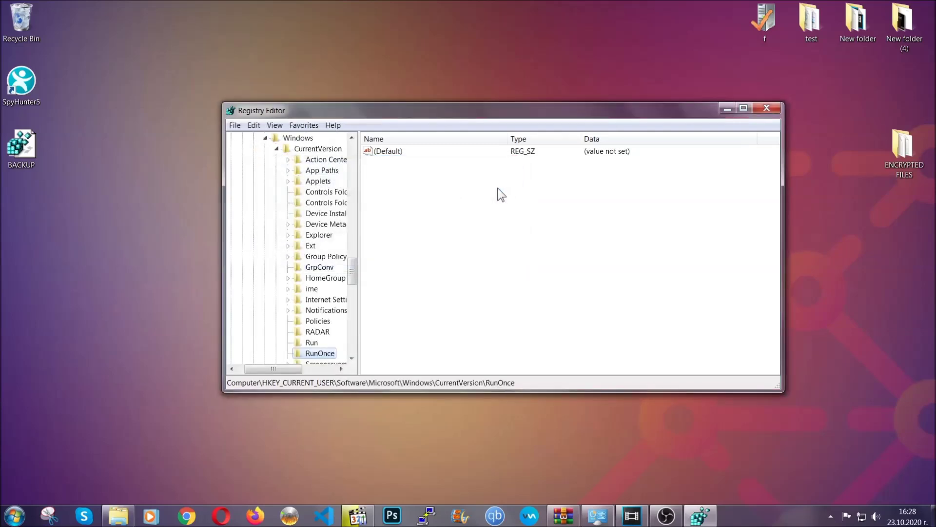
left_click_drag(356, 263, 356, 277)
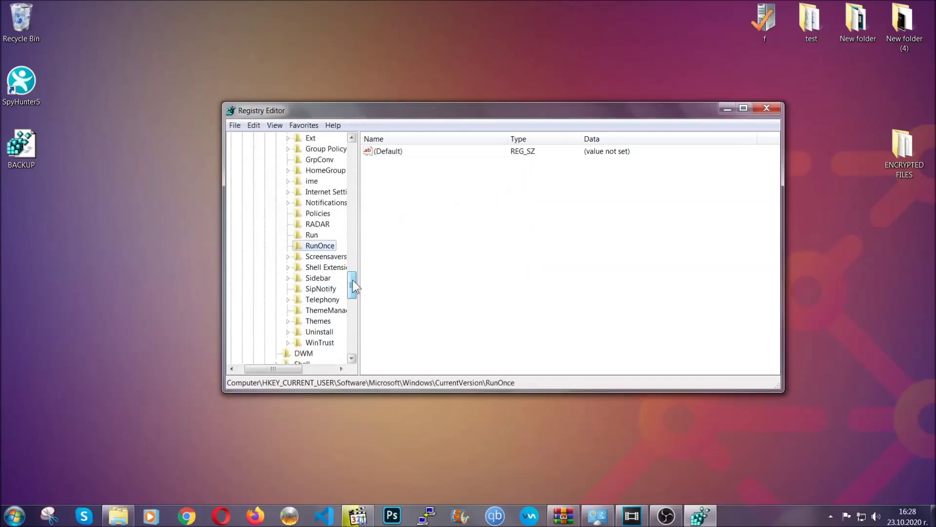
left_click(311, 235)
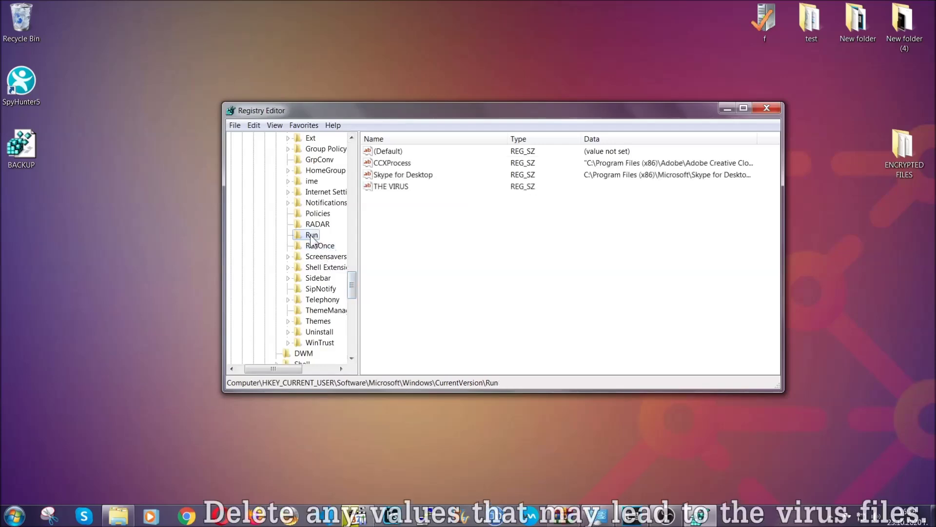
Delete the THE VIRUS value from the Run key and close Registry Editor.
left_click(385, 188)
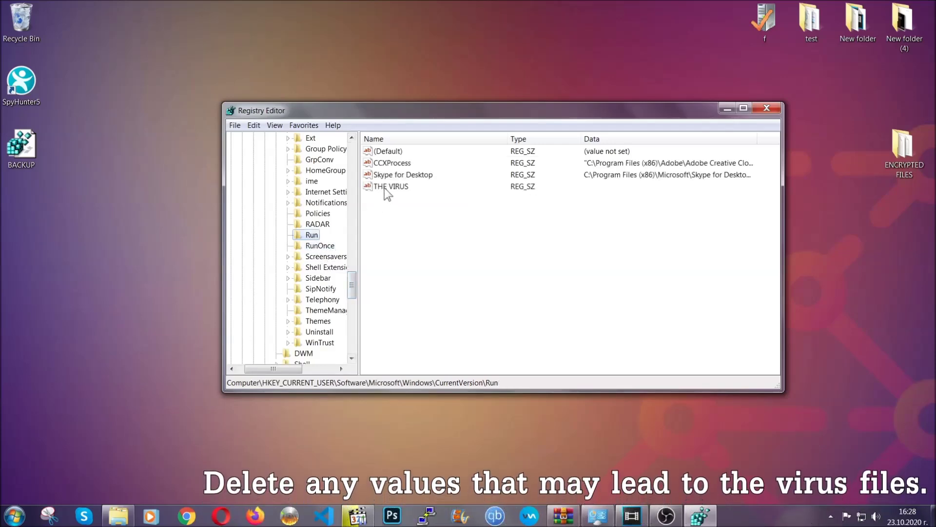
right_click(385, 188)
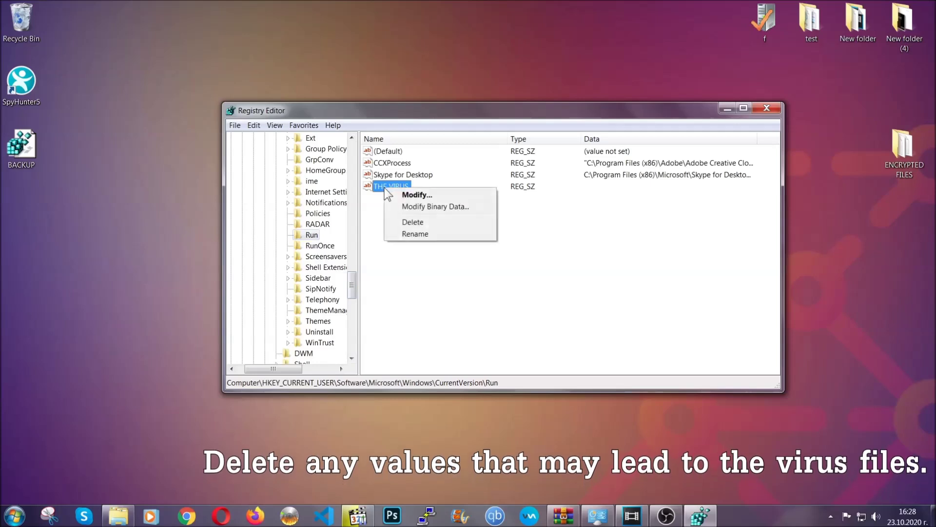
left_click(404, 222)
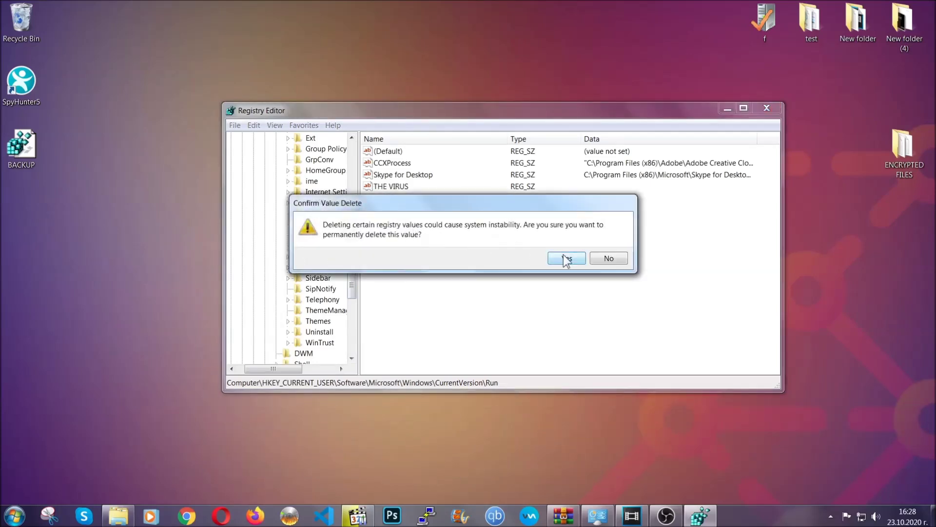
left_click(565, 259)
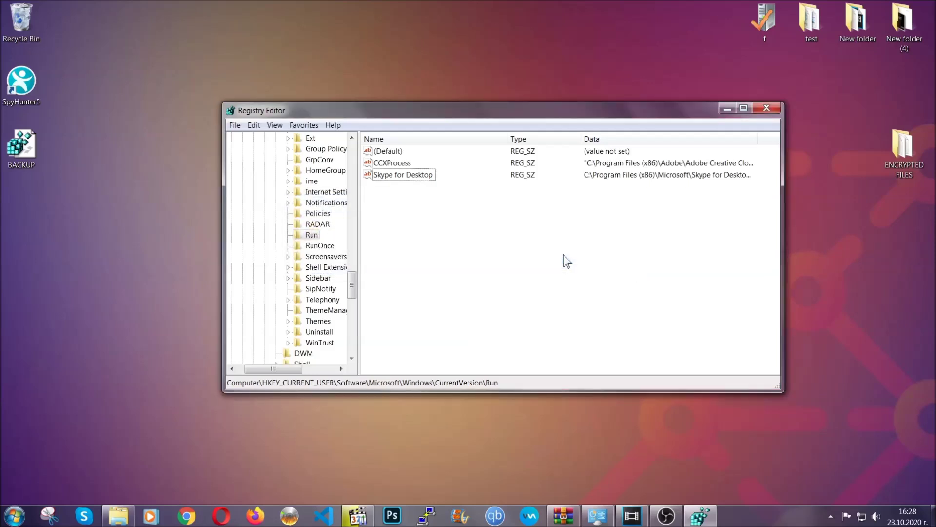
left_click(775, 105)
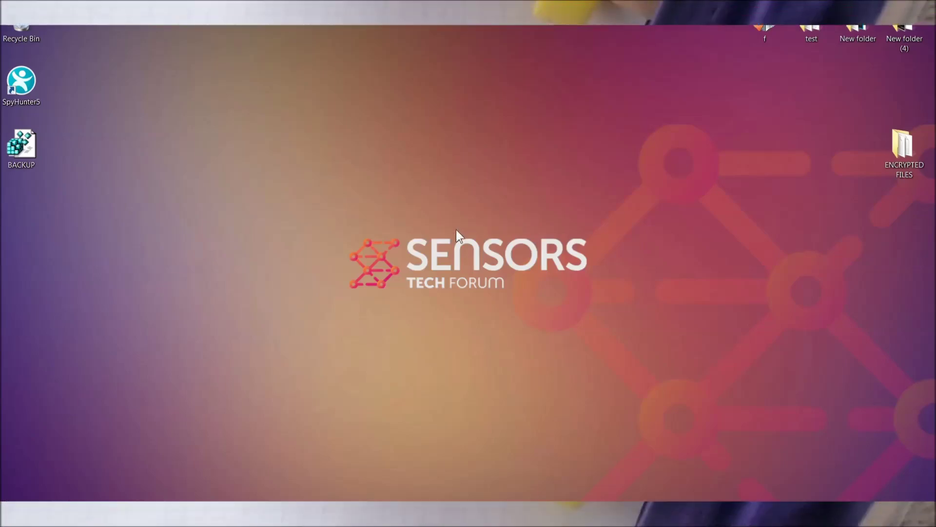